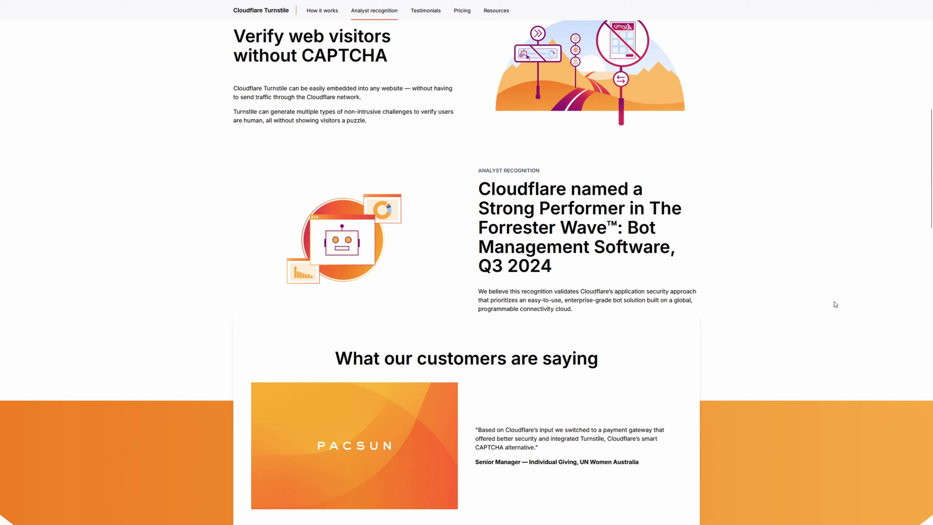
# - Scroll back up the Cloudflare information page
pyautogui.scroll(4, 839, 301)
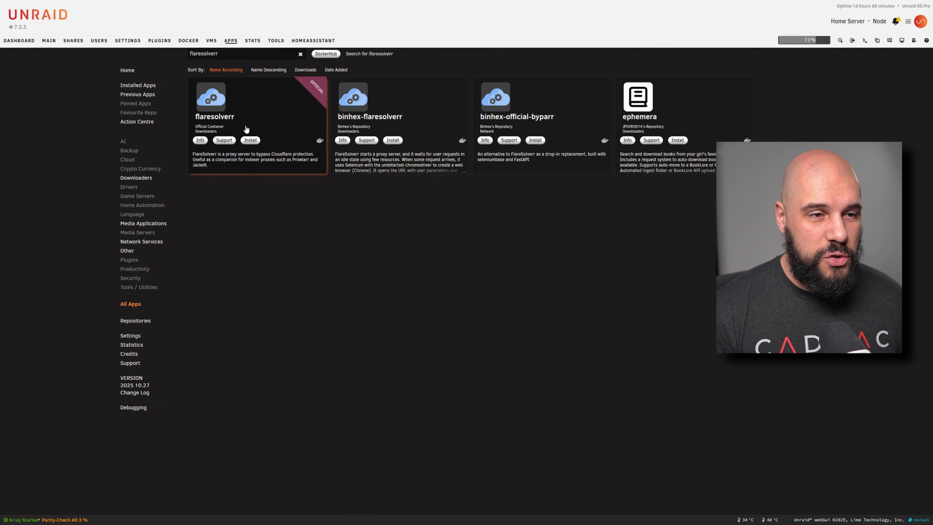
# - Start installing binhex-flaresolverr and accept the port 8191 conflict warning
pyautogui.click(419, 106)
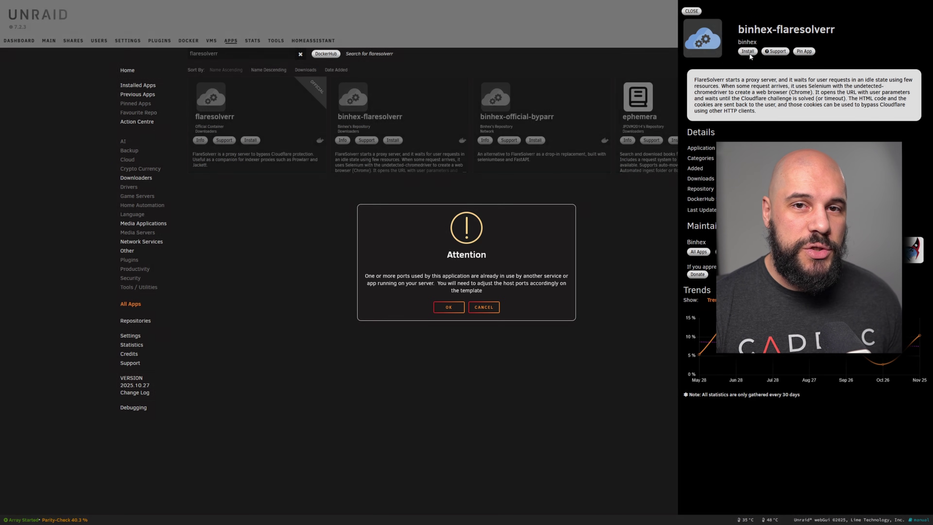
pyautogui.click(461, 306)
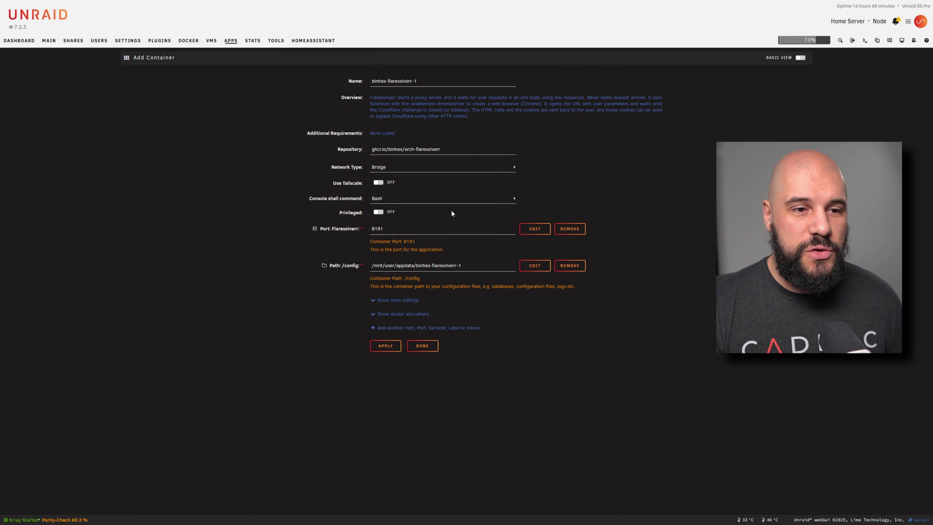
# - Show Docker port allocations and search the page for 8191 to find which container uses it
pyautogui.click(416, 228)
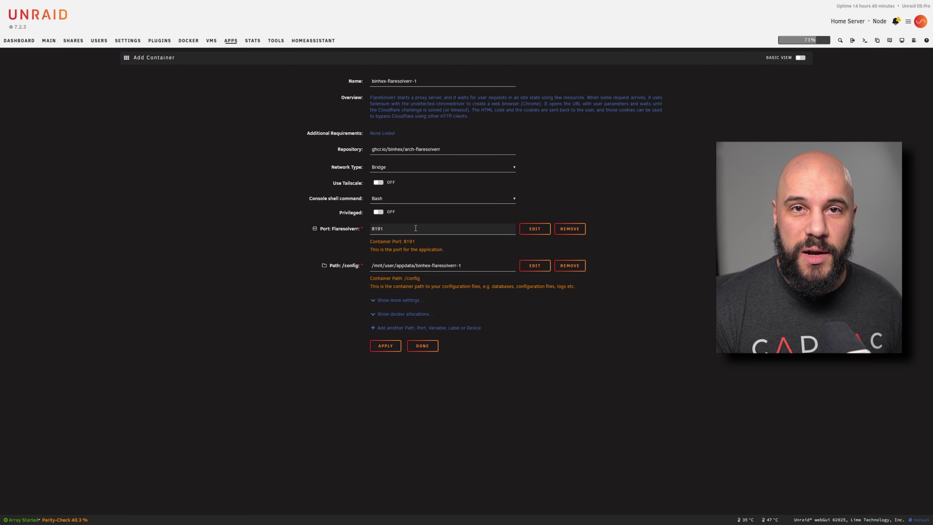
pyautogui.click(415, 316)
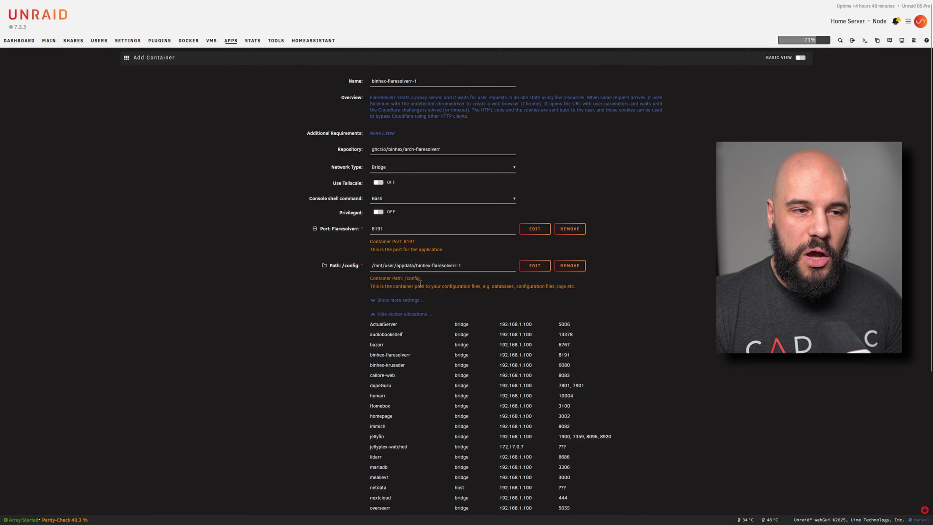
pyautogui.moveTo(385, 229); pyautogui.dragTo(372, 230)
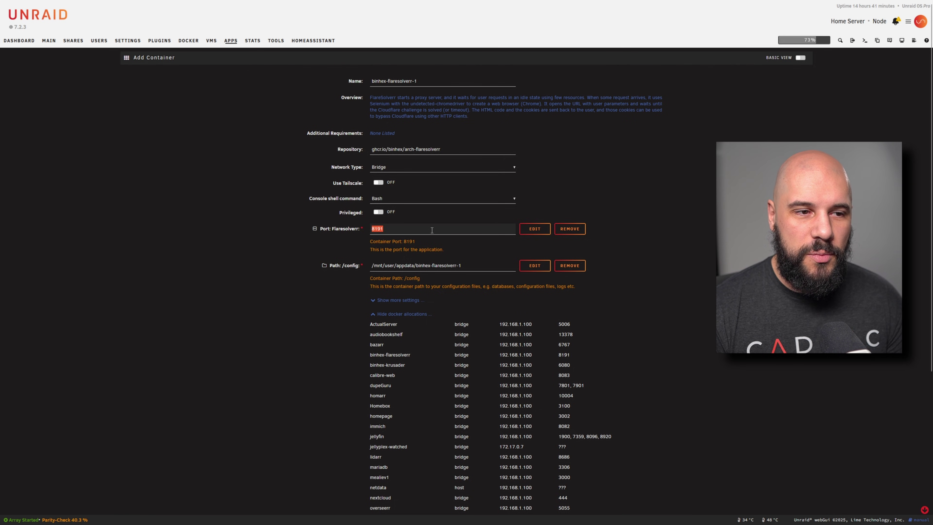
pyautogui.hotkey('ctrl', 'f')
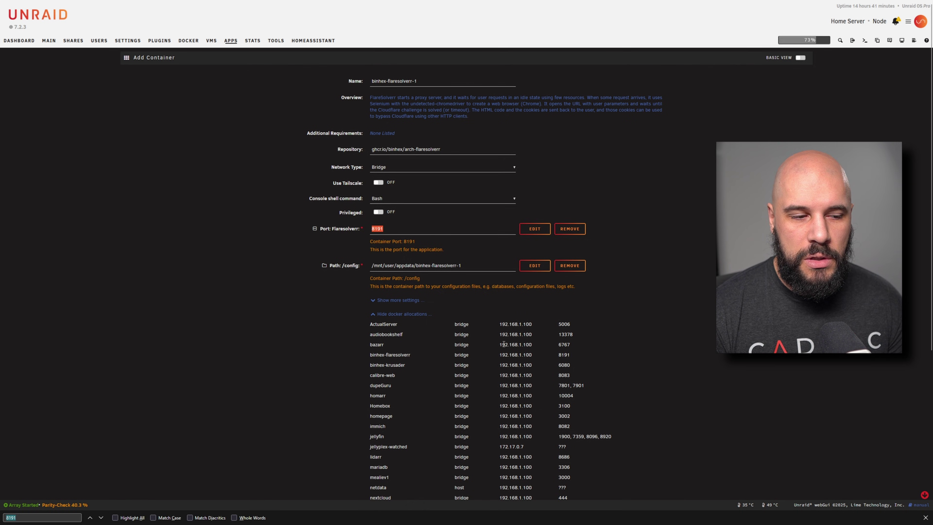
pyautogui.write('8191')
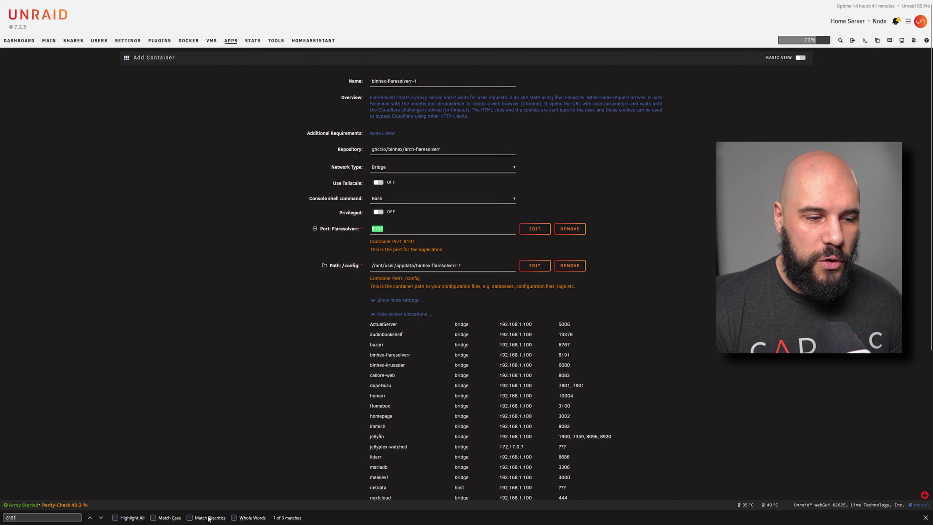
pyautogui.click(102, 518)
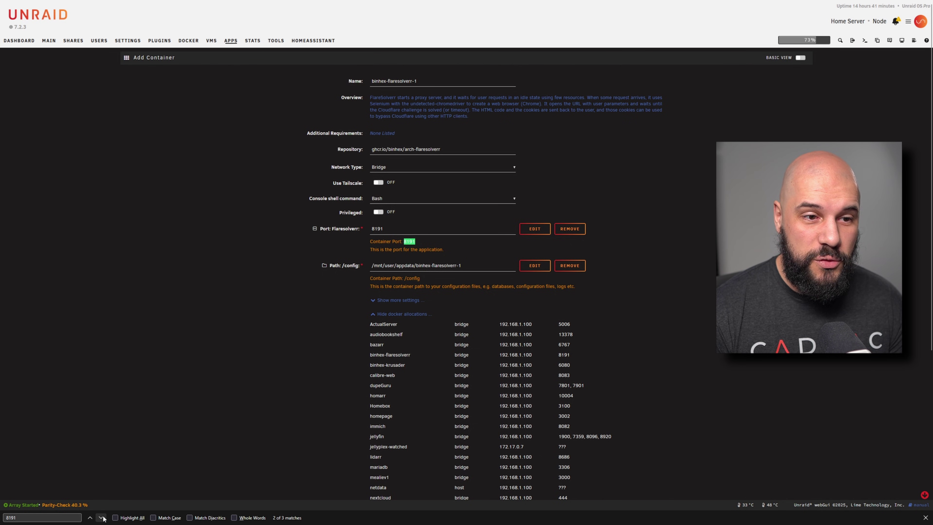
pyautogui.click(102, 518)
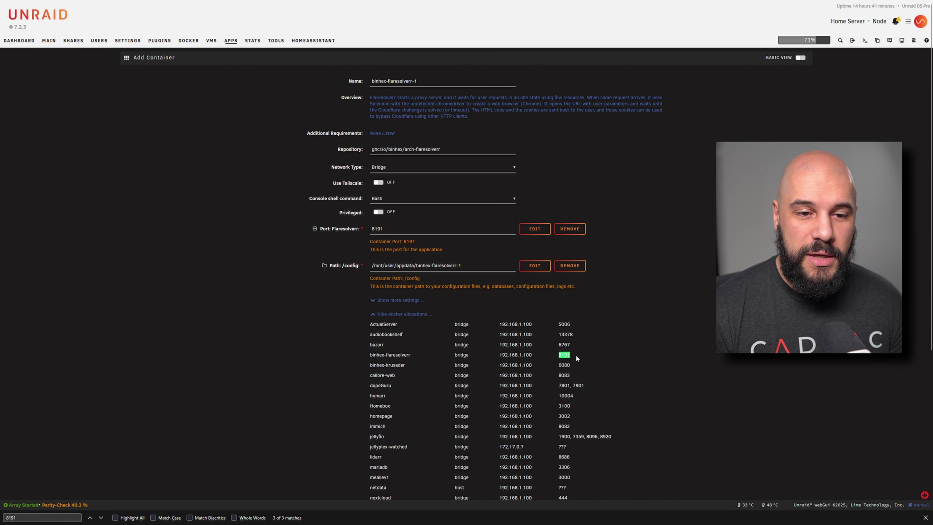
pyautogui.click(102, 517)
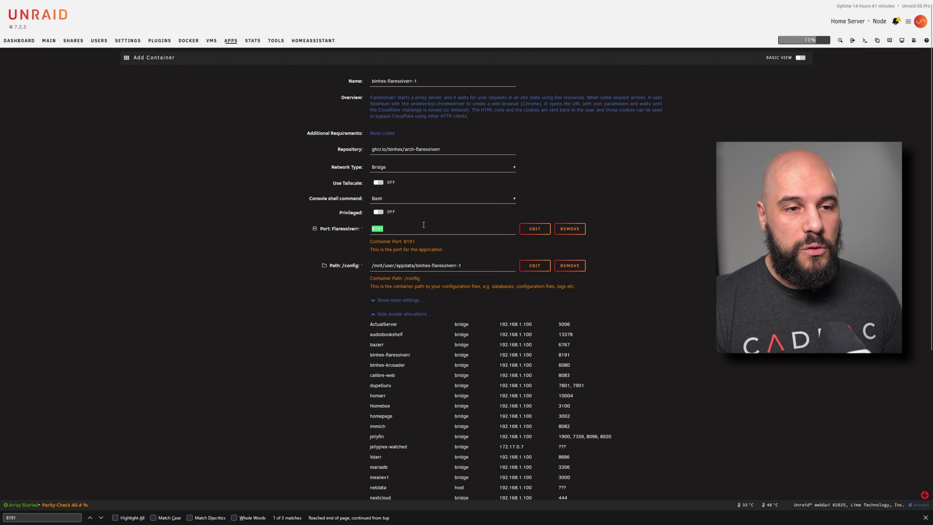
pyautogui.press('Escape')
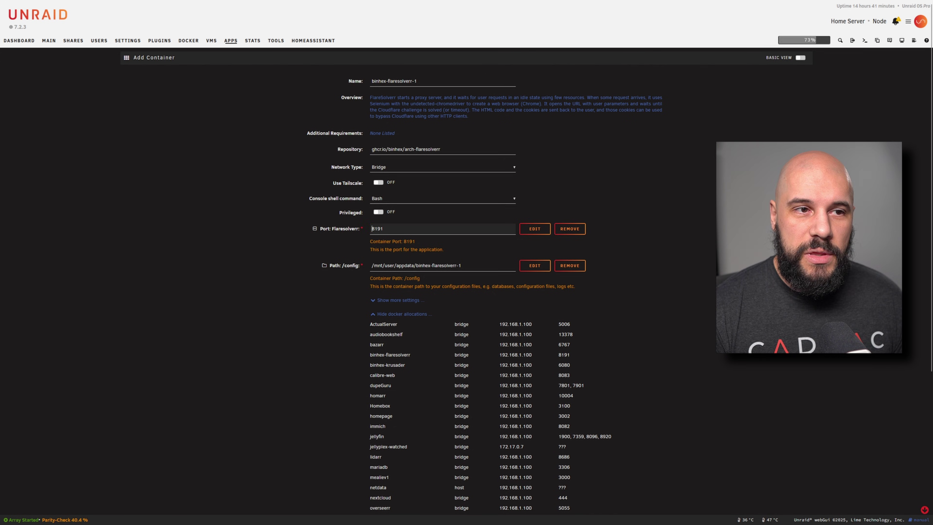
# - Scroll through the Docker port allocation list
pyautogui.scroll(-1, 413, 240)
pyautogui.scroll(-4, 467, 280)
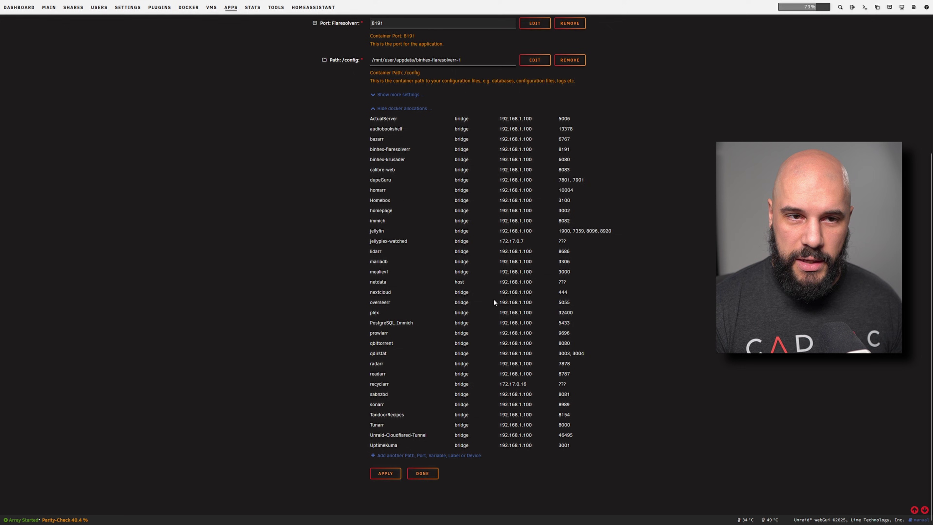
pyautogui.scroll(5, 494, 299)
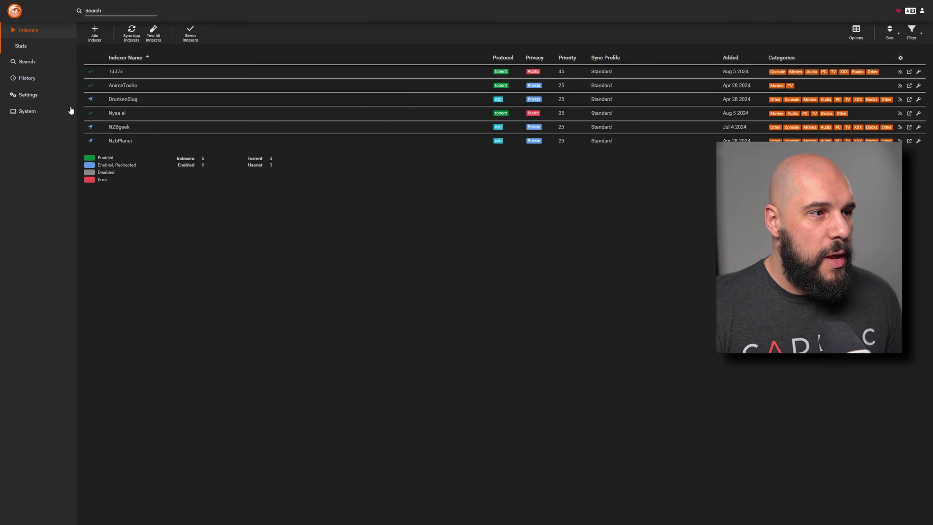
# - Add a new FlareSolverr indexer proxy under Settings > Indexers
pyautogui.click(44, 94)
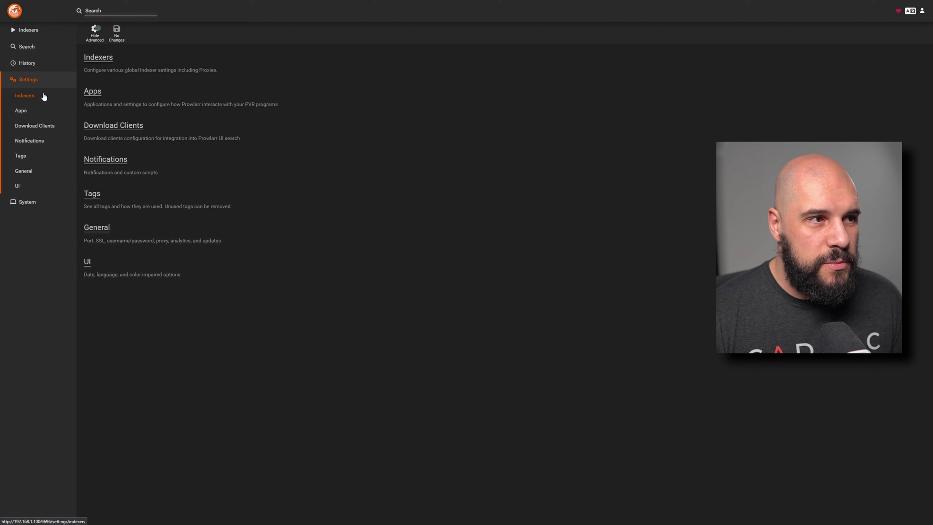
pyautogui.click(106, 61)
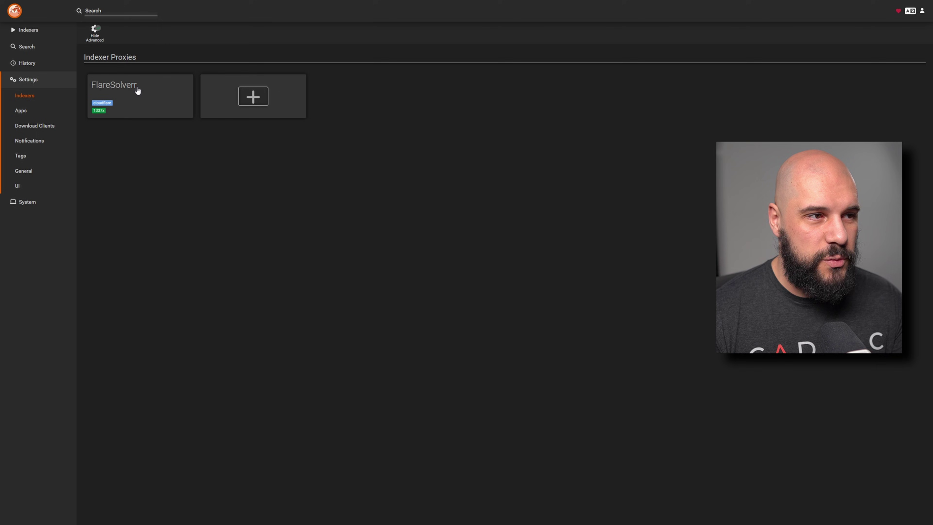
pyautogui.click(248, 99)
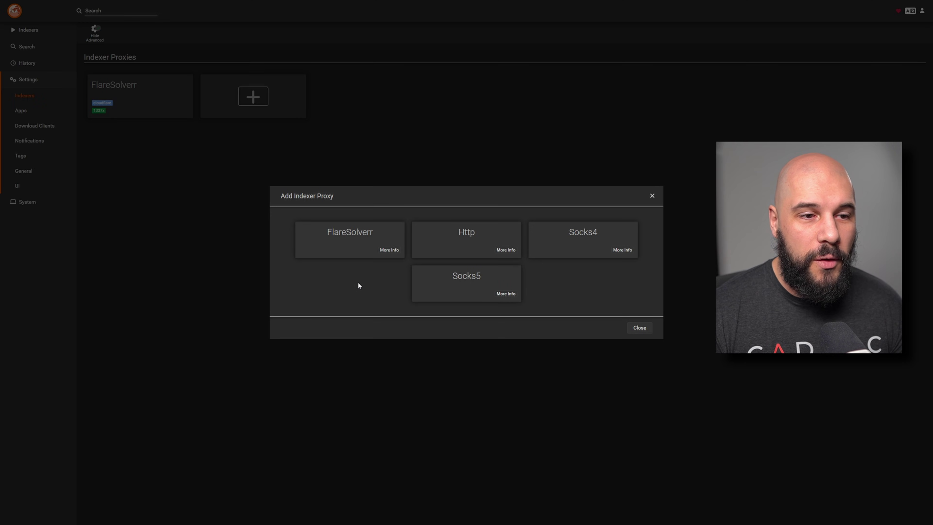
pyautogui.click(354, 244)
# - Tag the proxy flaresolverr and look up the container's address in Unraid
pyautogui.click(483, 238)
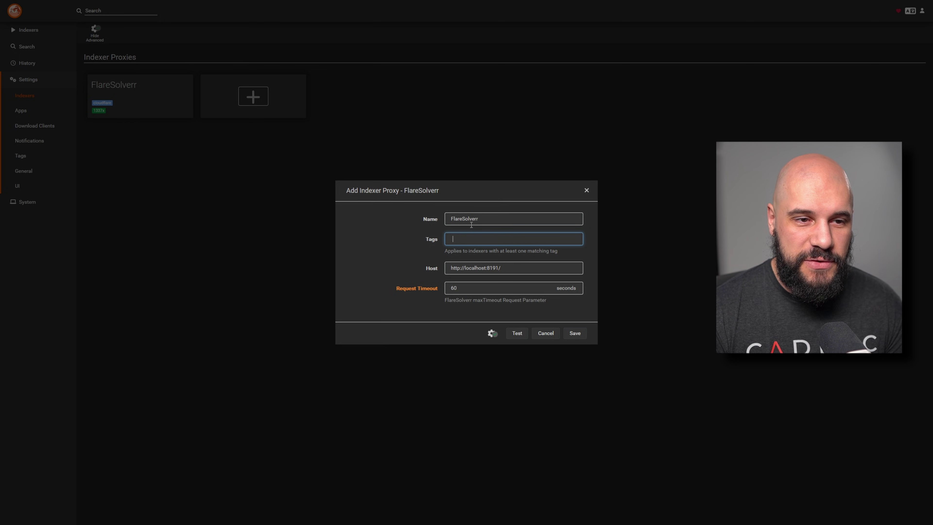
pyautogui.write('flare')
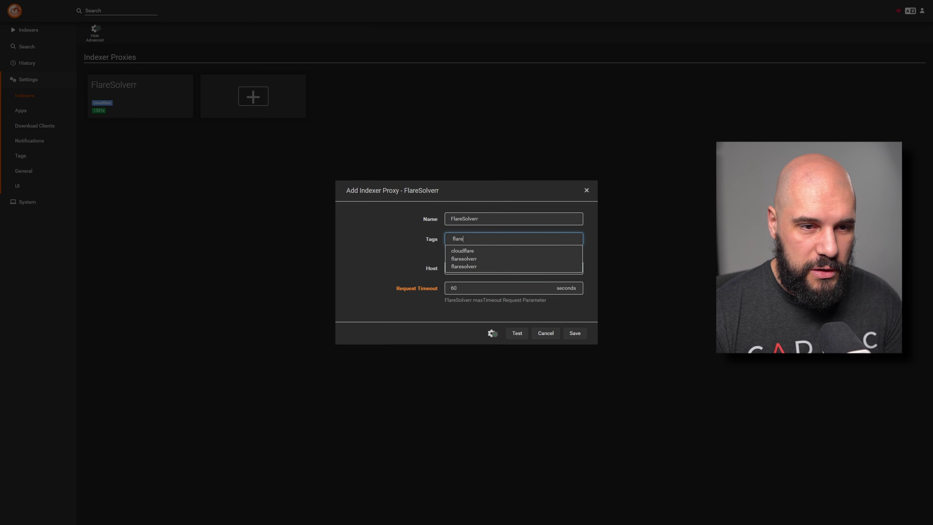
pyautogui.click(481, 259)
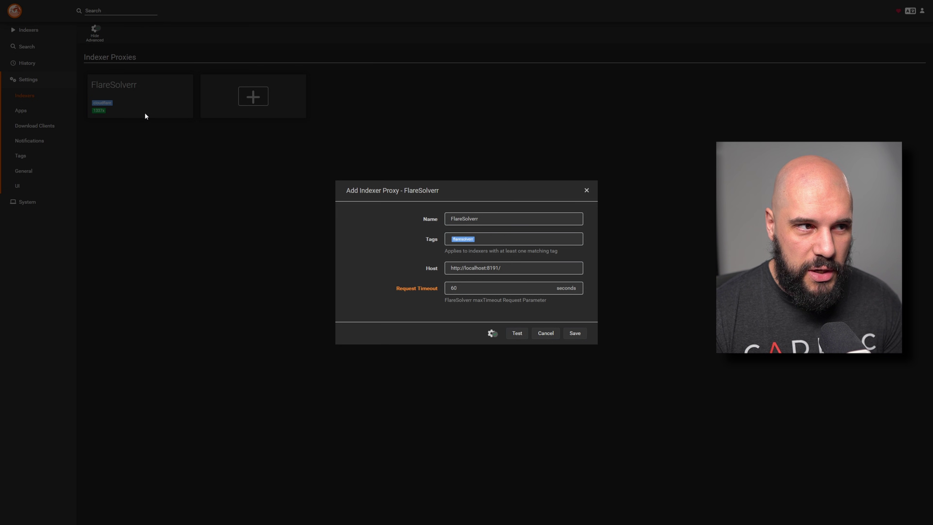
pyautogui.click(206, 6)
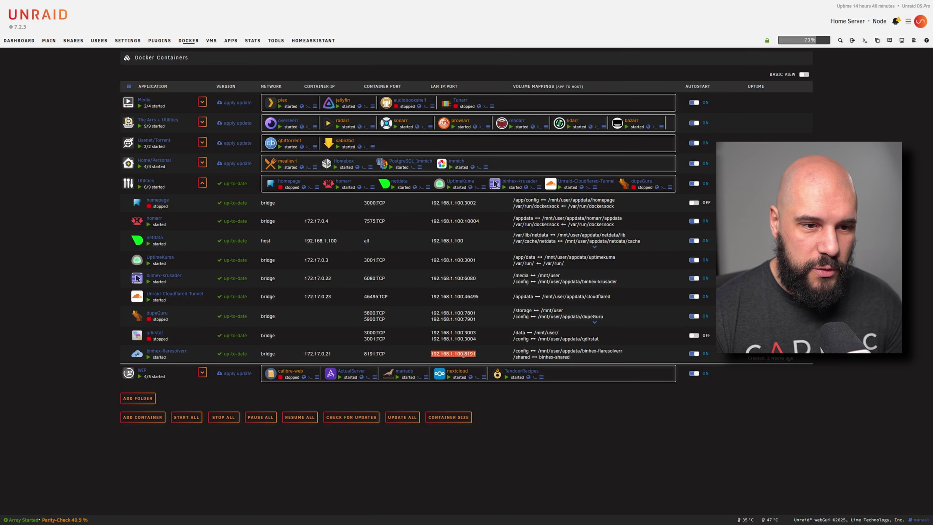
pyautogui.moveTo(248, 3)
pyautogui.click(184, 7)
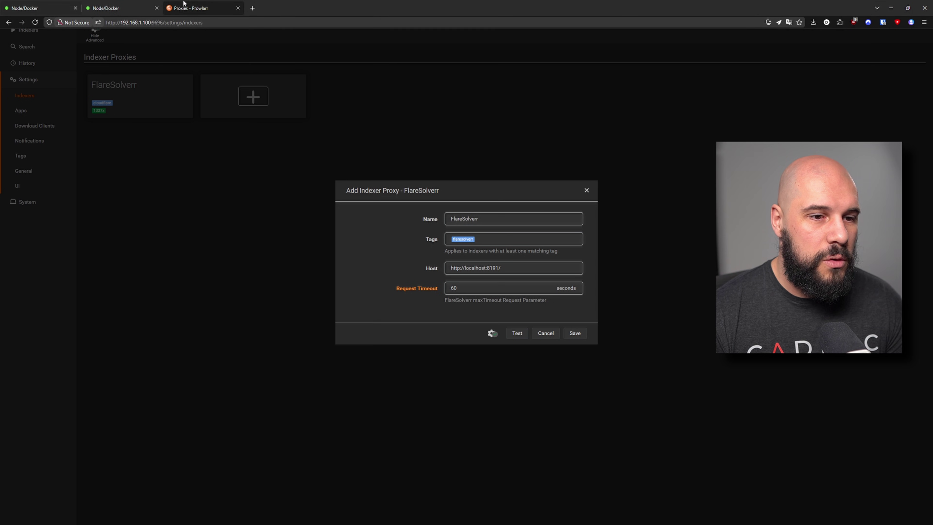
pyautogui.moveTo(501, 268); pyautogui.dragTo(462, 267)
pyautogui.write('192.168.1.100:8191')
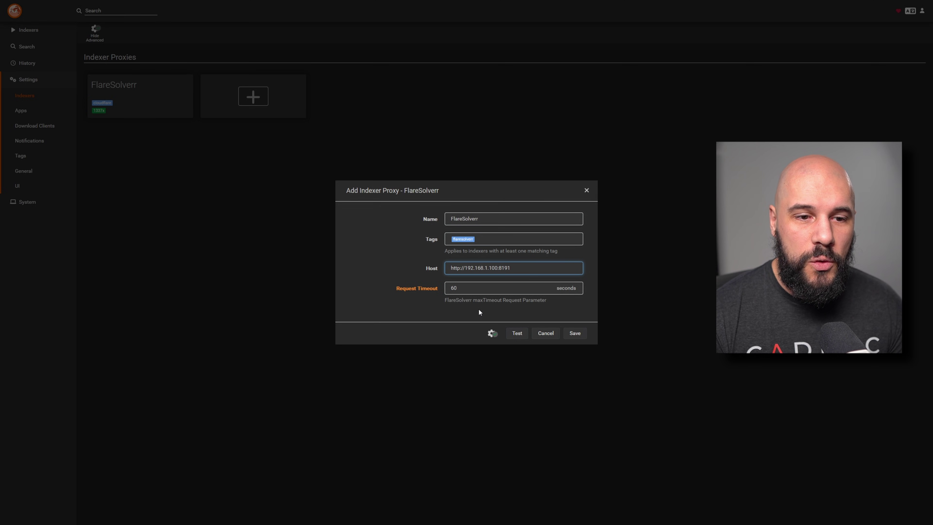
pyautogui.click(517, 333)
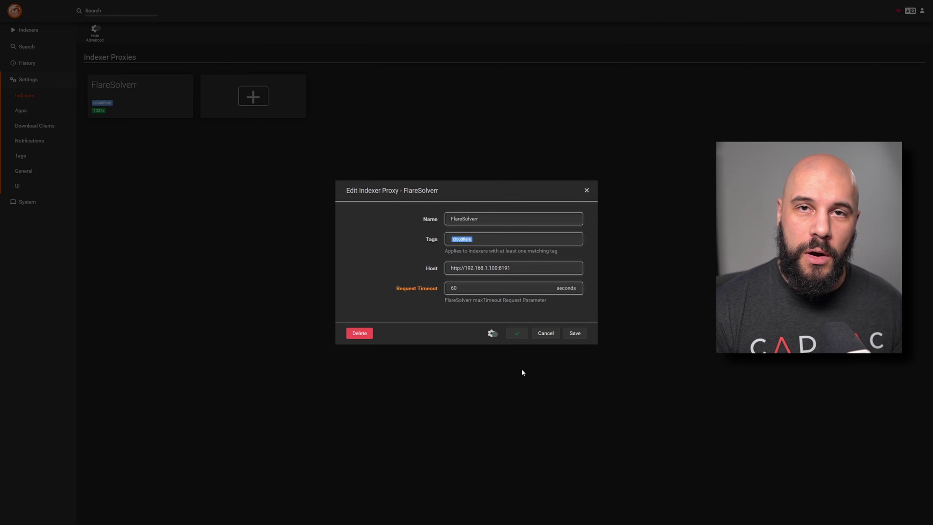
# - Save the FlareSolverr proxy and go back to the Indexers list
pyautogui.click(576, 333)
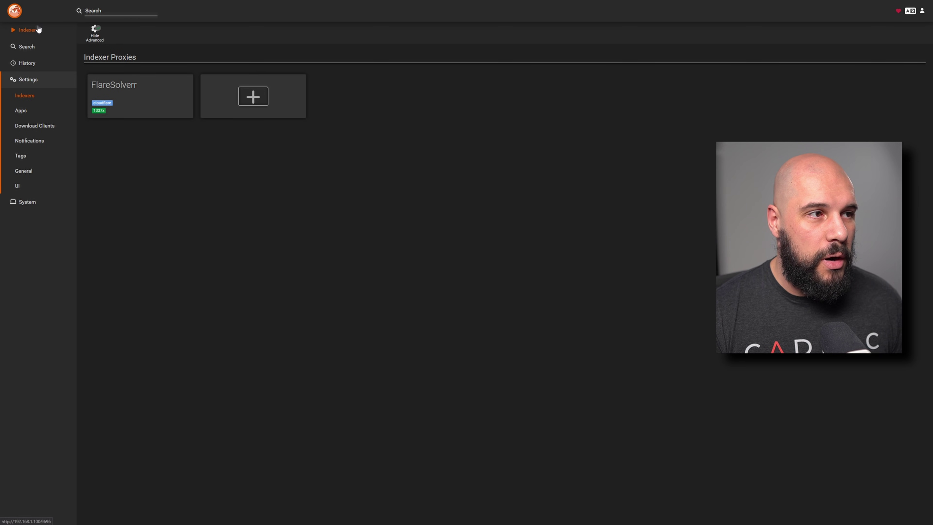
pyautogui.click(27, 30)
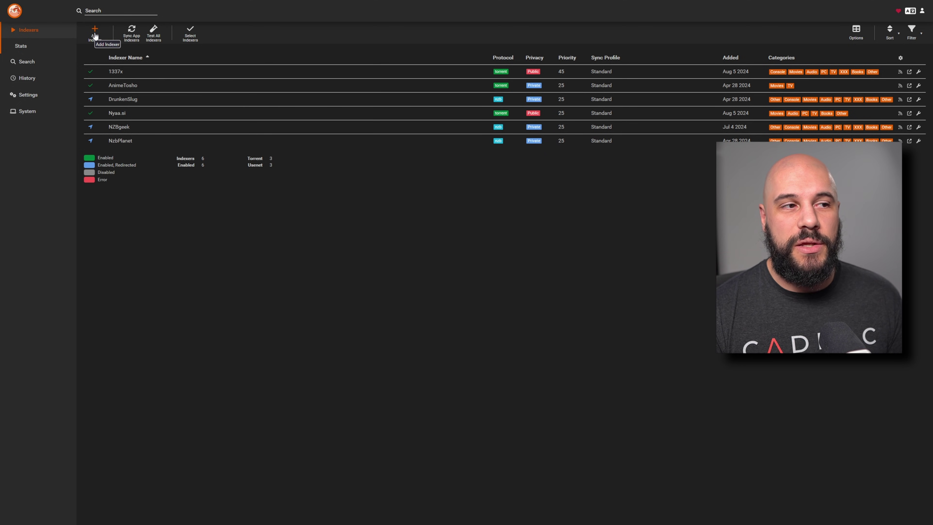
# - Close the existing 1337x details and start adding a new 1337x indexer
pyautogui.click(116, 72)
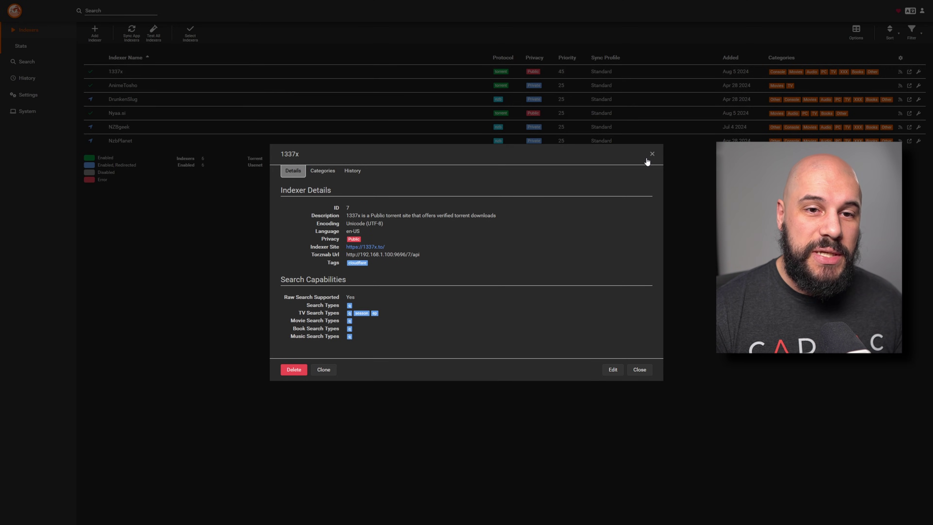
pyautogui.click(652, 154)
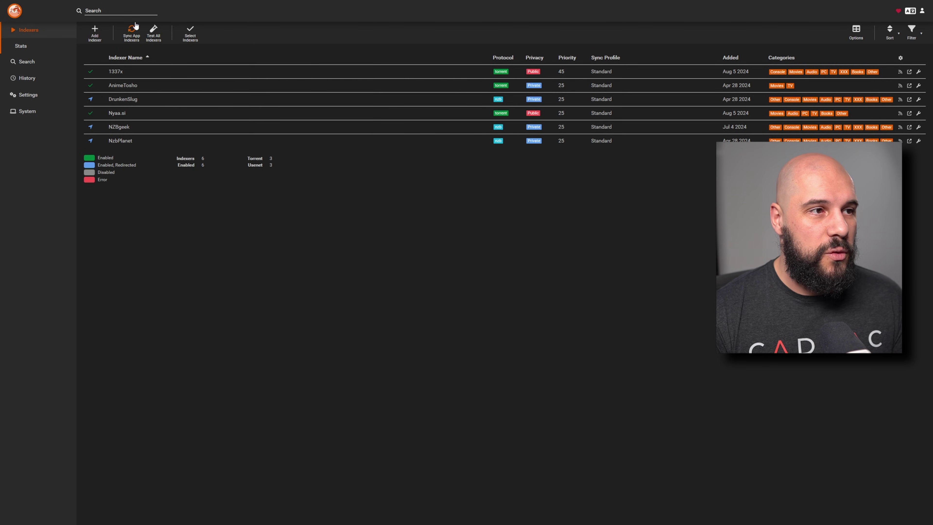
pyautogui.click(97, 31)
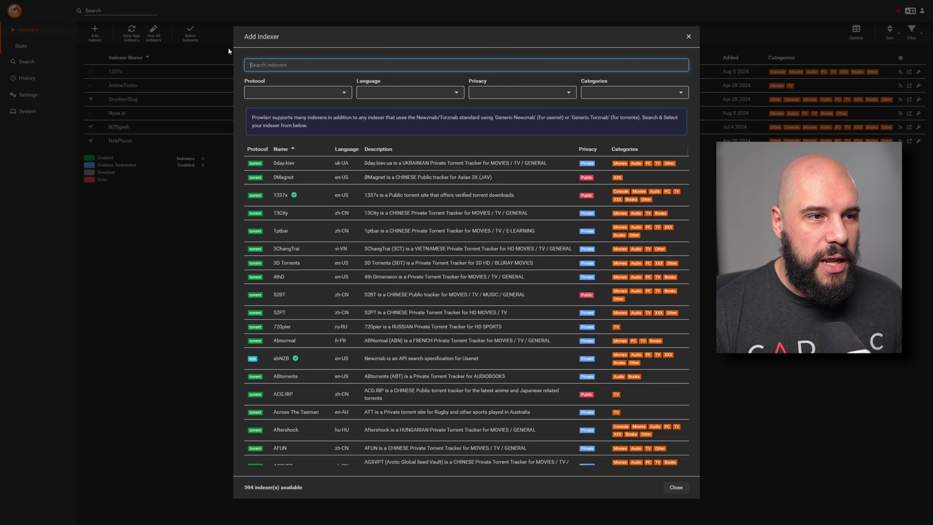
pyautogui.click(280, 194)
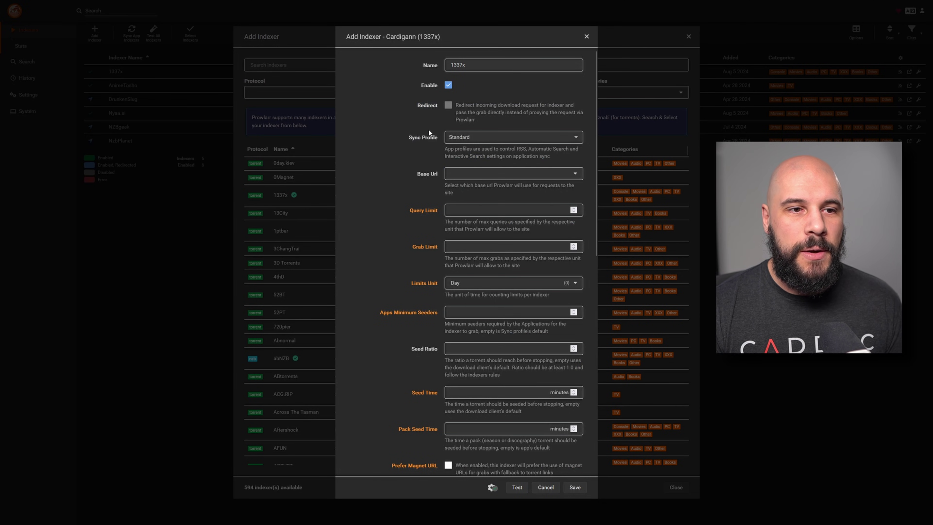
# - Highlight the 1337x note saying FlareSolverr is required to bypass Cloudflare
pyautogui.scroll(-8, 406, 127)
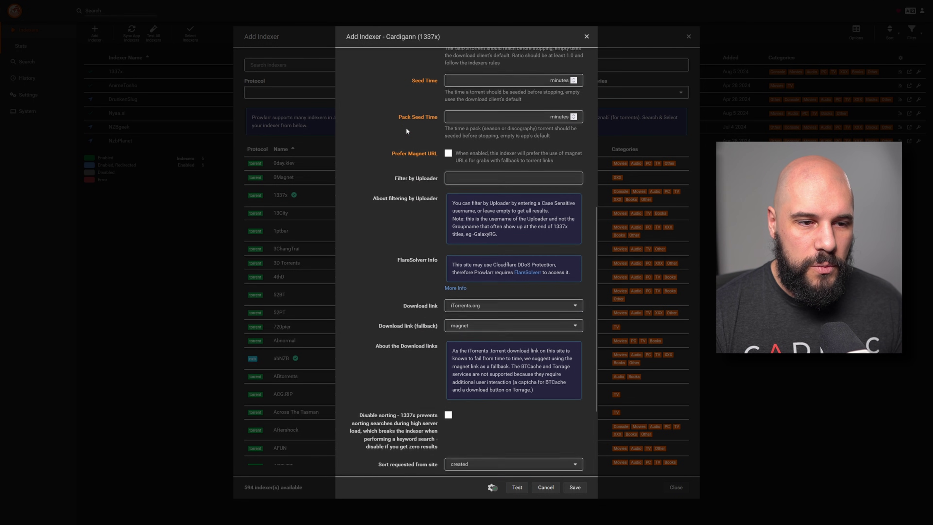
pyautogui.scroll(-3, 406, 129)
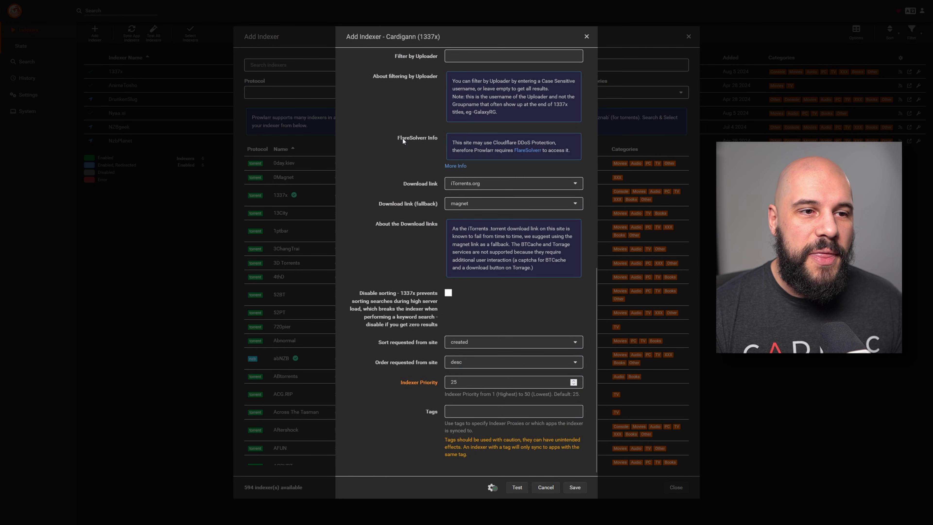
pyautogui.moveTo(476, 143); pyautogui.dragTo(543, 144)
pyautogui.click(540, 144)
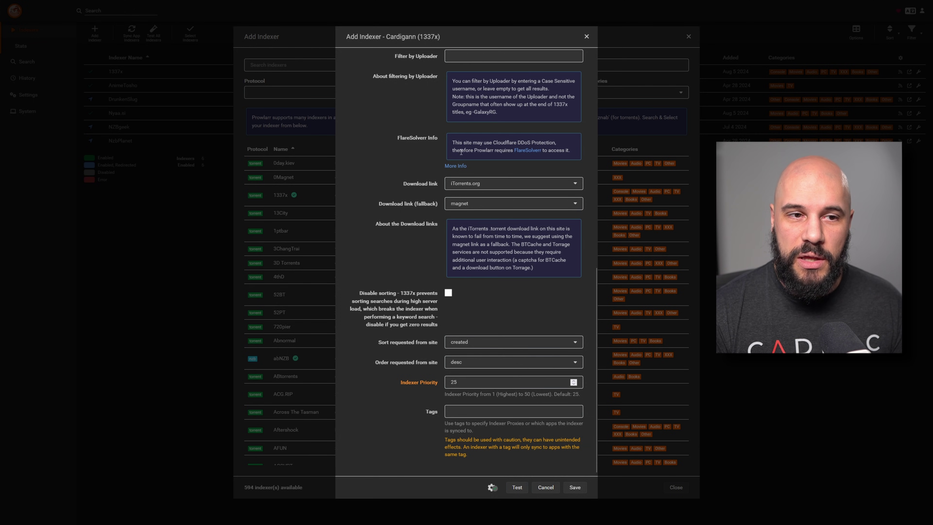
pyautogui.moveTo(461, 152); pyautogui.dragTo(567, 152)
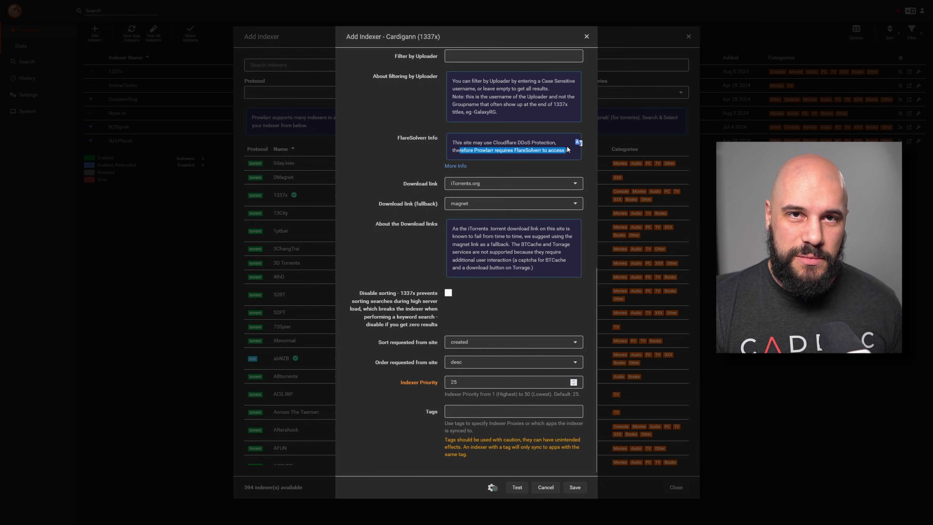
# - Add the 'cloudflare' tag to the 1337x indexer from the 'clou' suggestions
pyautogui.click(478, 415)
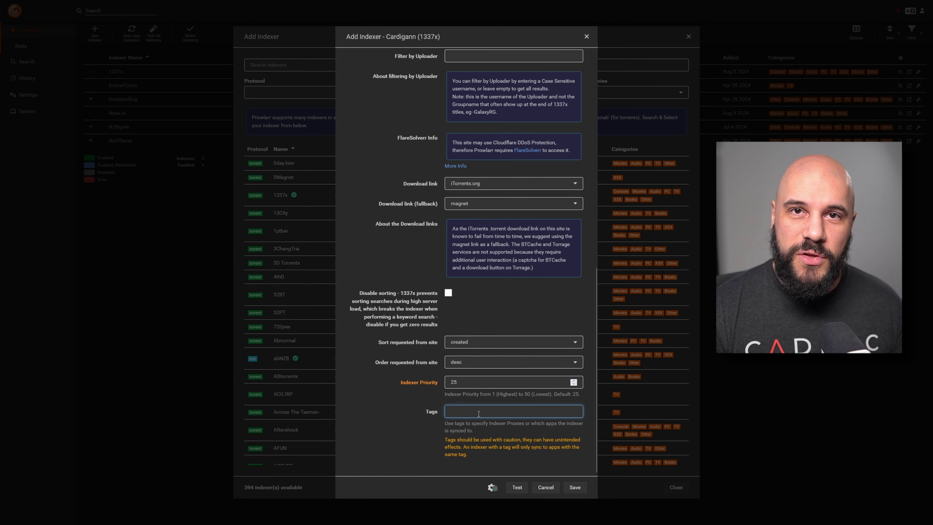
pyautogui.write('cloud')
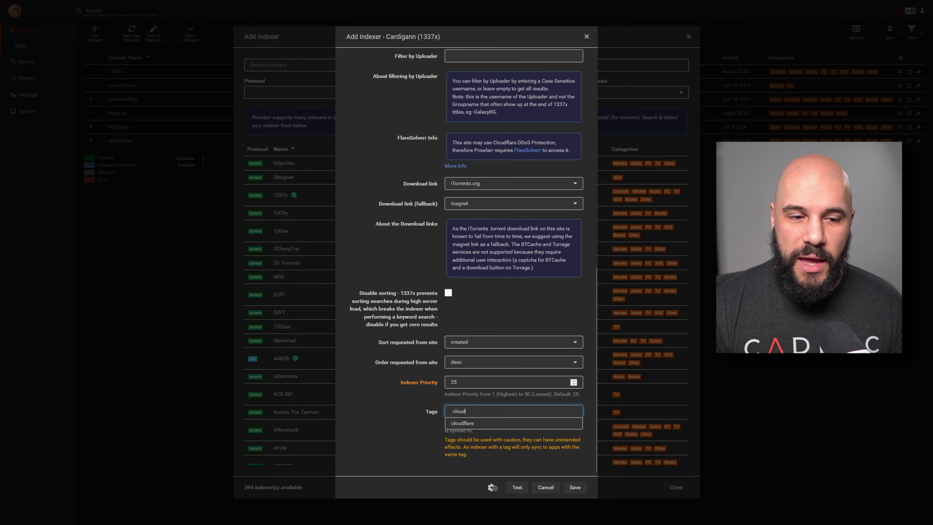
pyautogui.click(463, 423)
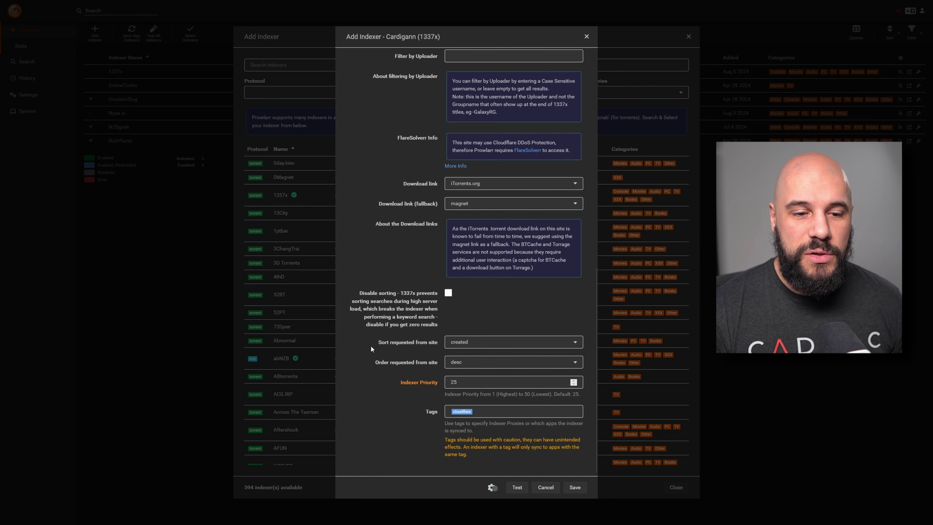
pyautogui.scroll(4, 414, 209)
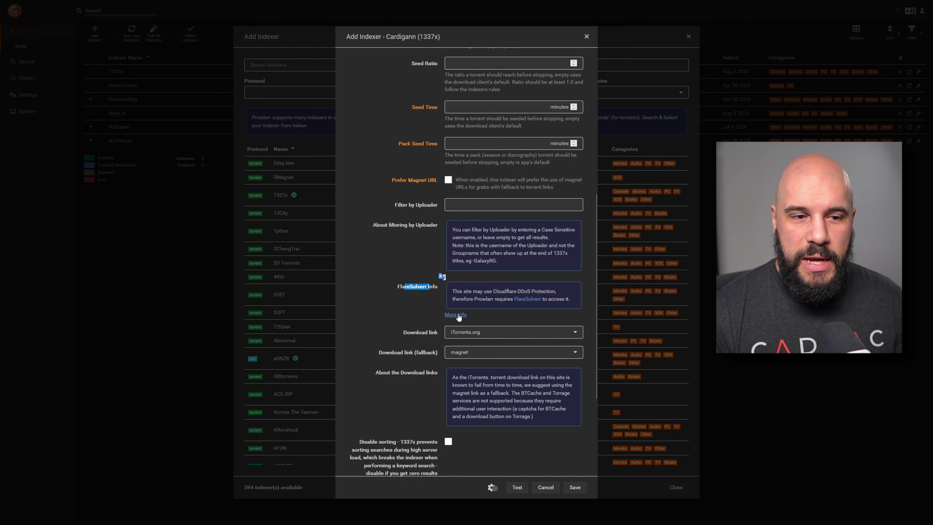
# - Cancel the 1337x setup, open 52BT and highlight its FlareSolverr note
pyautogui.click(545, 486)
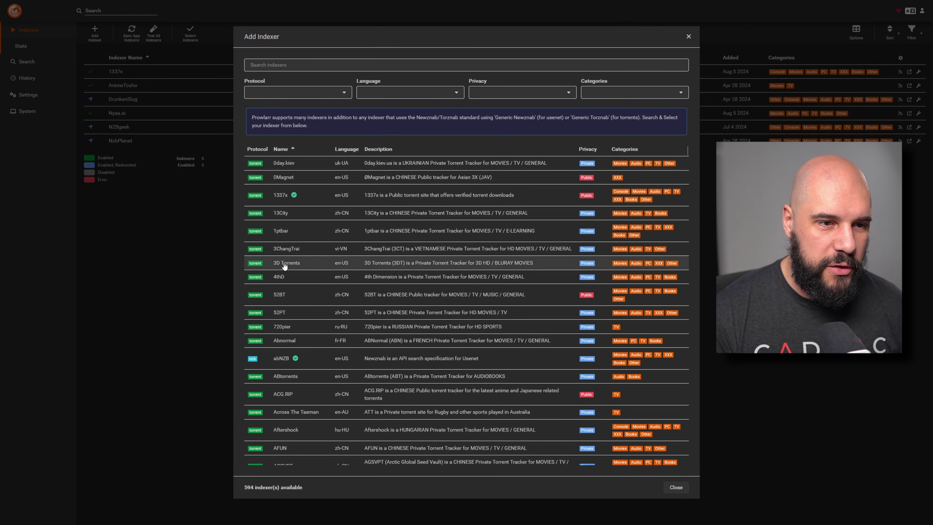
pyautogui.click(281, 295)
pyautogui.scroll(-10, 412, 258)
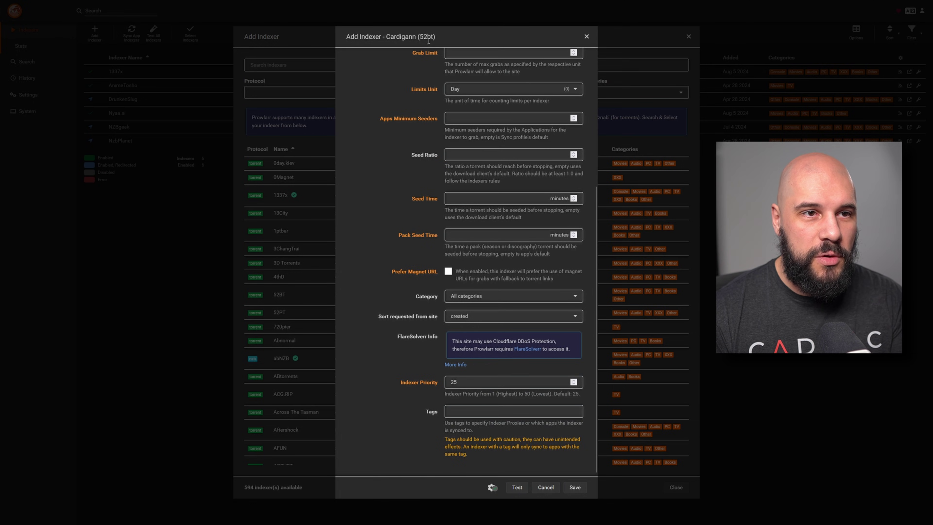
pyautogui.moveTo(398, 341); pyautogui.dragTo(476, 340)
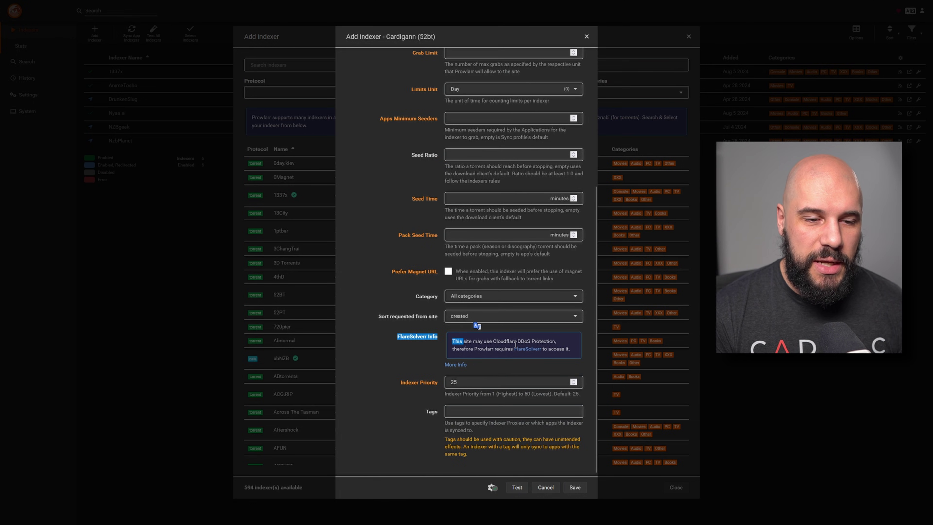
pyautogui.click(425, 340)
pyautogui.click(495, 411)
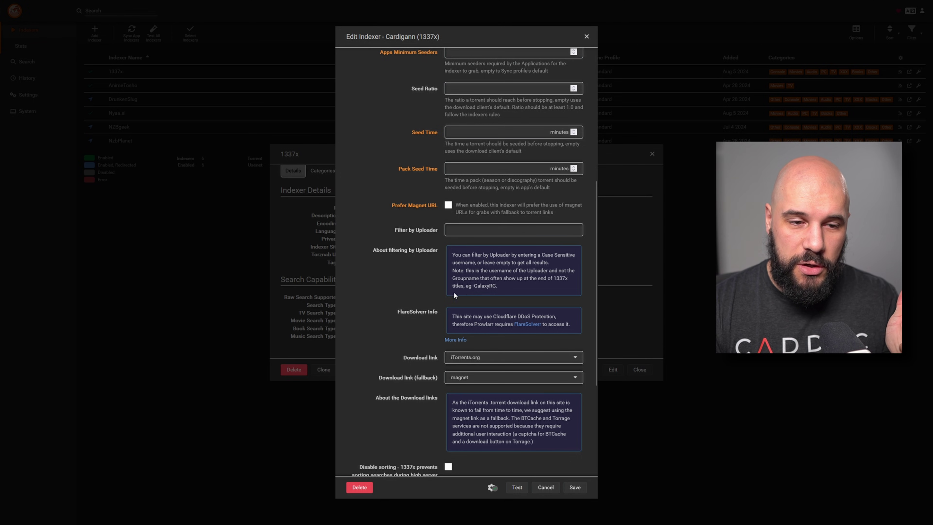
# - Remove the cloudflare tag from 1337x and test the indexer without it
pyautogui.scroll(-5, 475, 383)
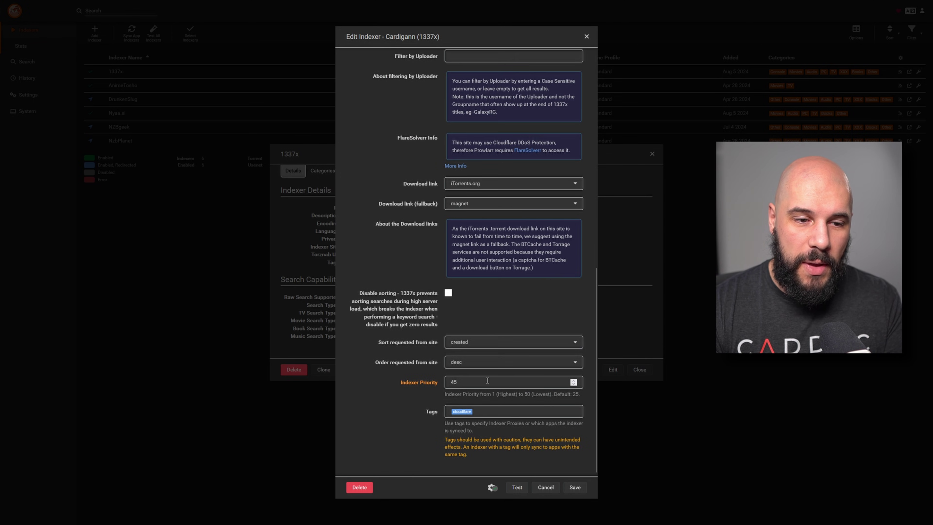
pyautogui.click(479, 411)
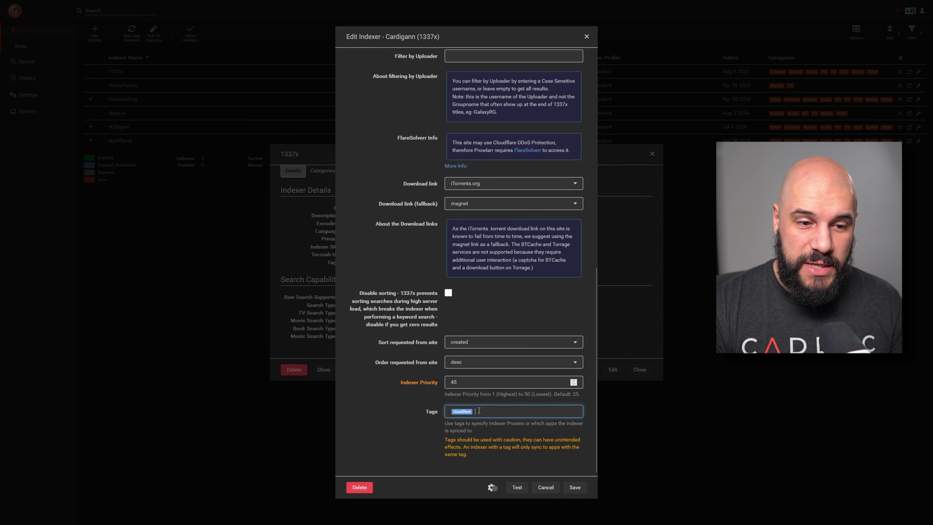
pyautogui.press('BackSpace')
pyautogui.click(518, 489)
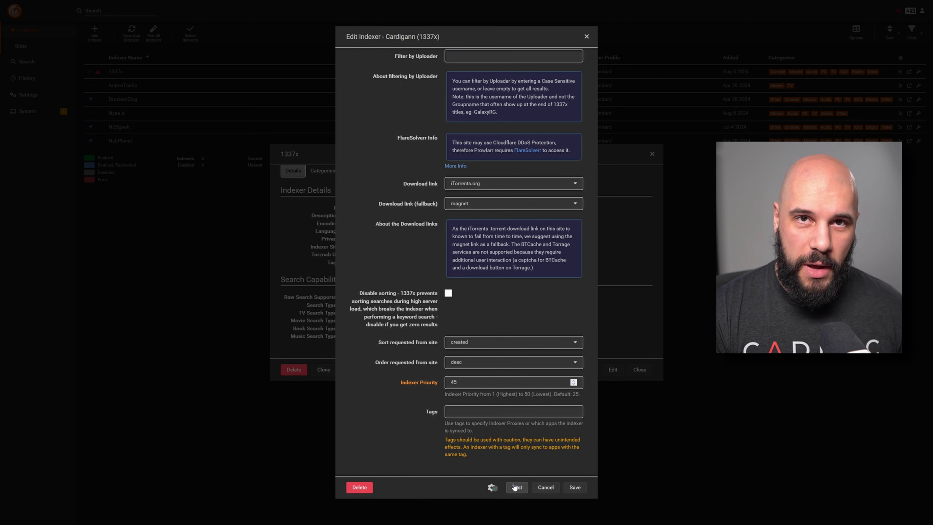
# - Re-add the cloudflare tag to 1337x, test it again, and save the indexer
pyautogui.click(488, 408)
pyautogui.write('cloud')
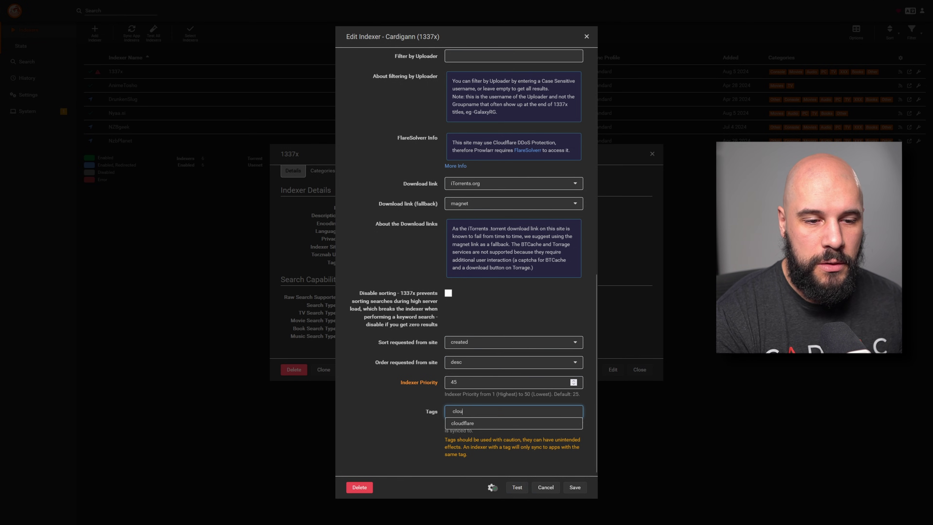
pyautogui.click(484, 422)
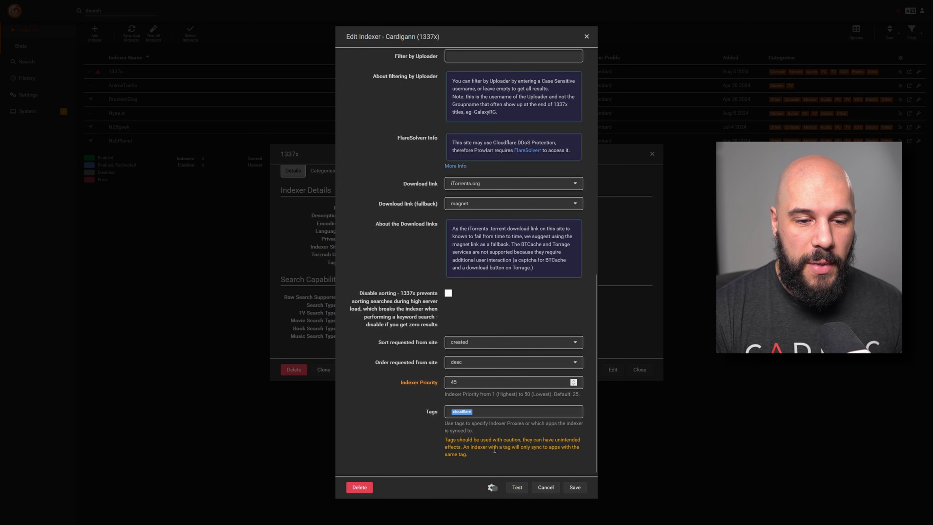
pyautogui.click(513, 489)
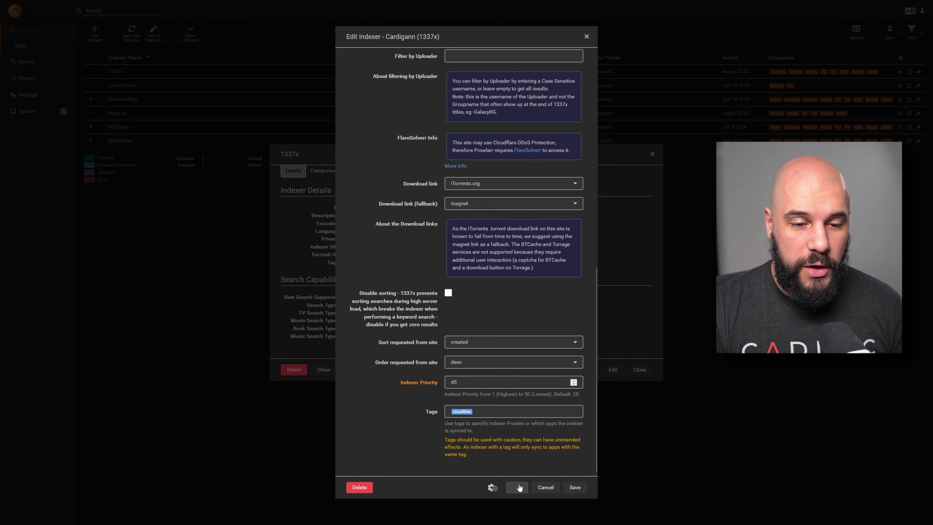
pyautogui.click(575, 487)
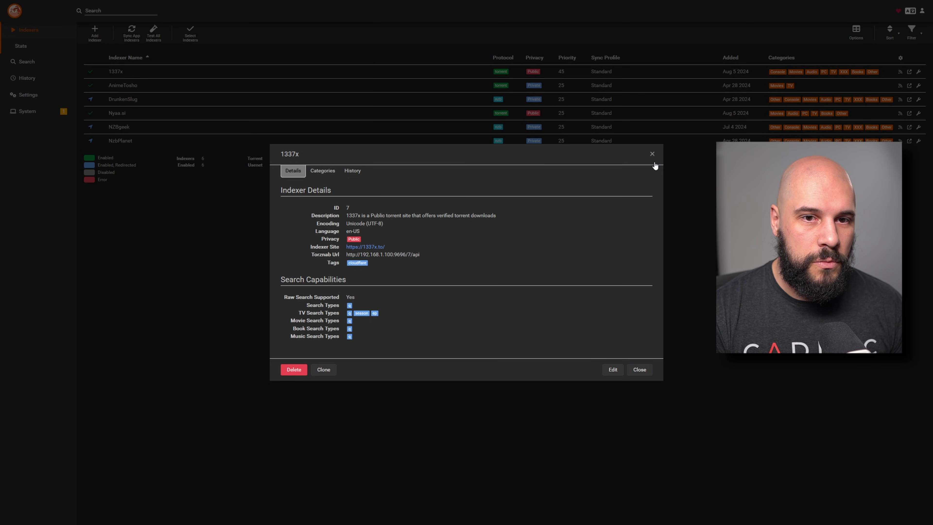
# - Close the 1337x details and bring up the Add Indexer list showing 1337x as already set up
pyautogui.click(652, 154)
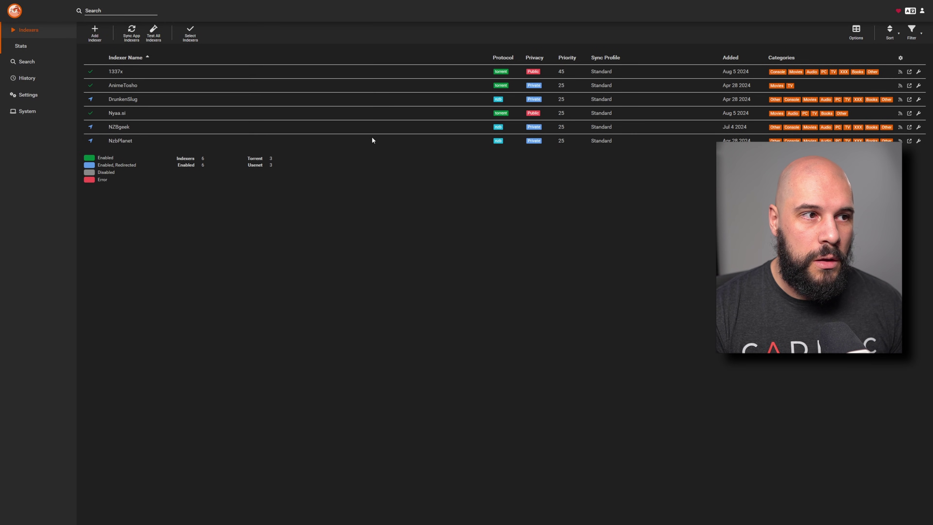
pyautogui.click(89, 37)
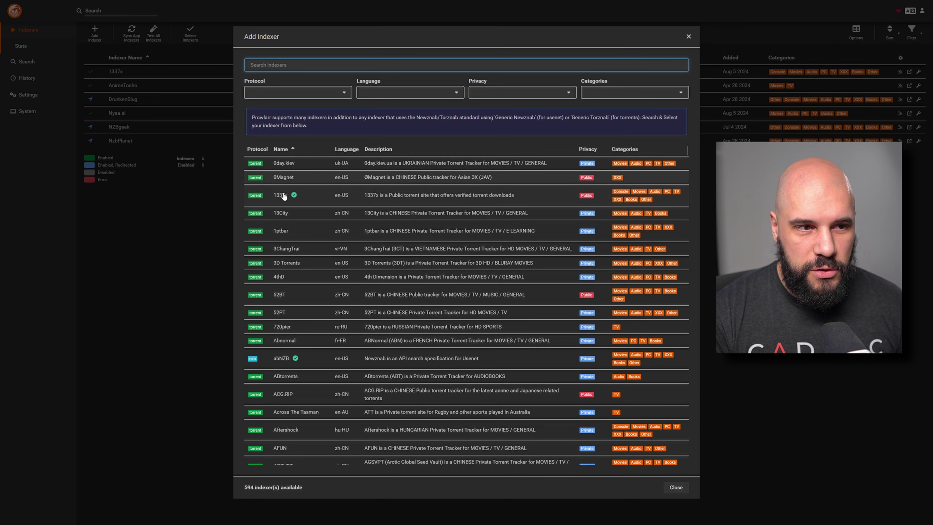
pyautogui.moveTo(294, 200)
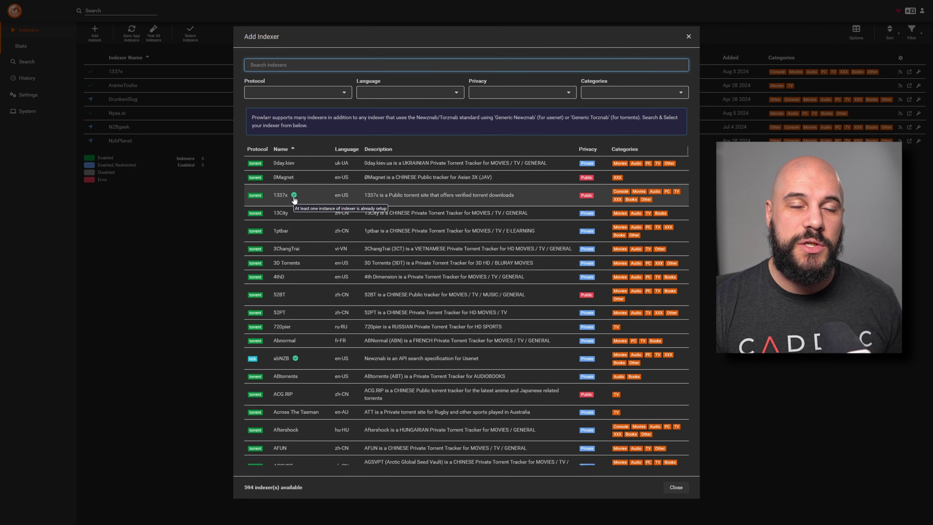